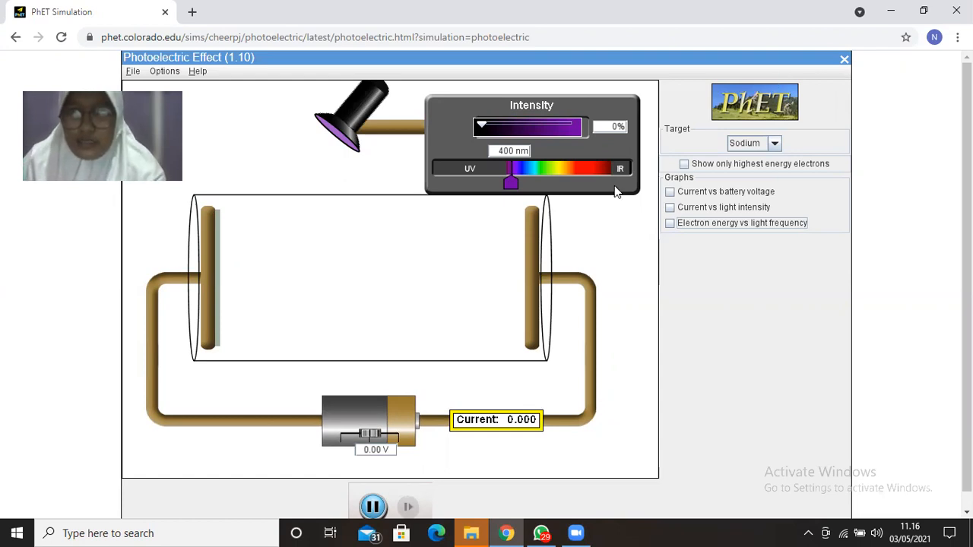
Show only the highest energy electrons and display the battery voltage, light intensity and light frequency graphs
click(684, 171)
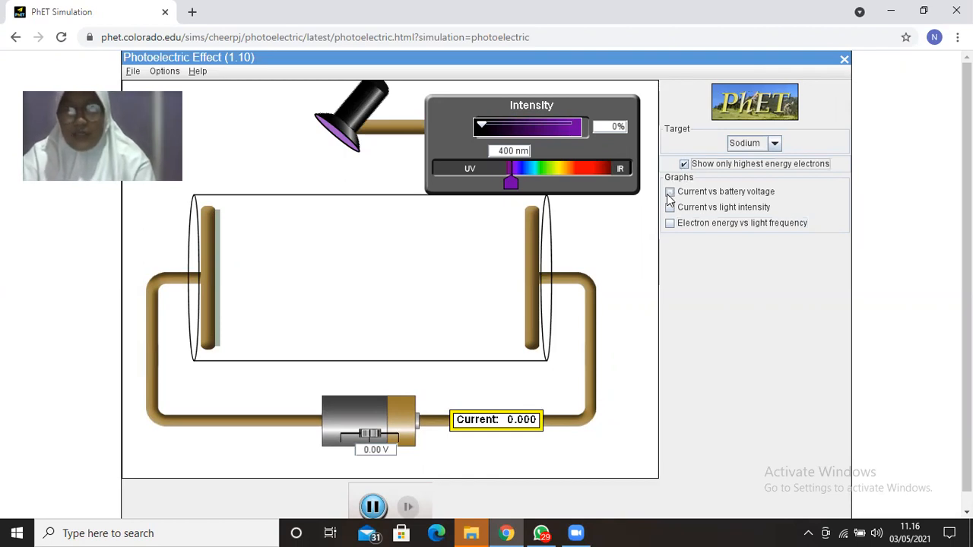
click(666, 193)
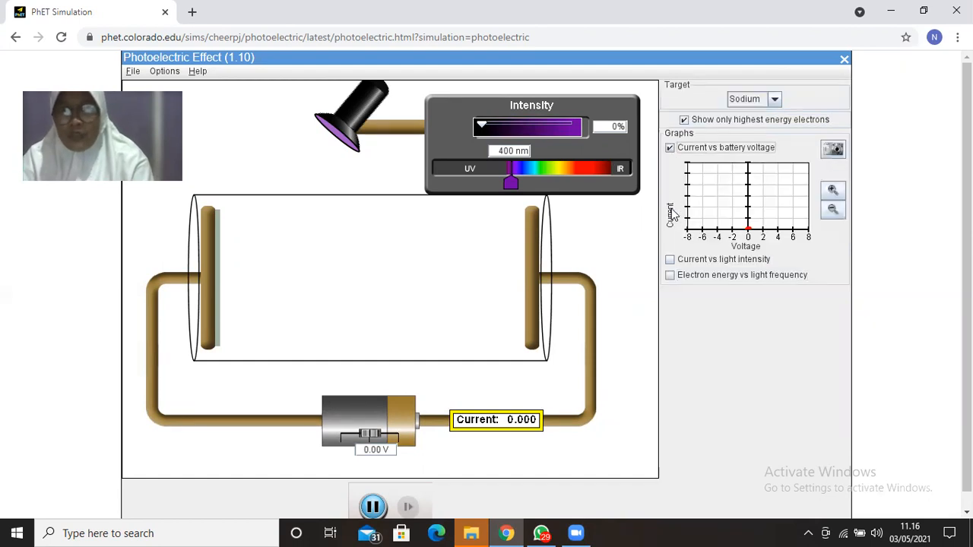
click(669, 260)
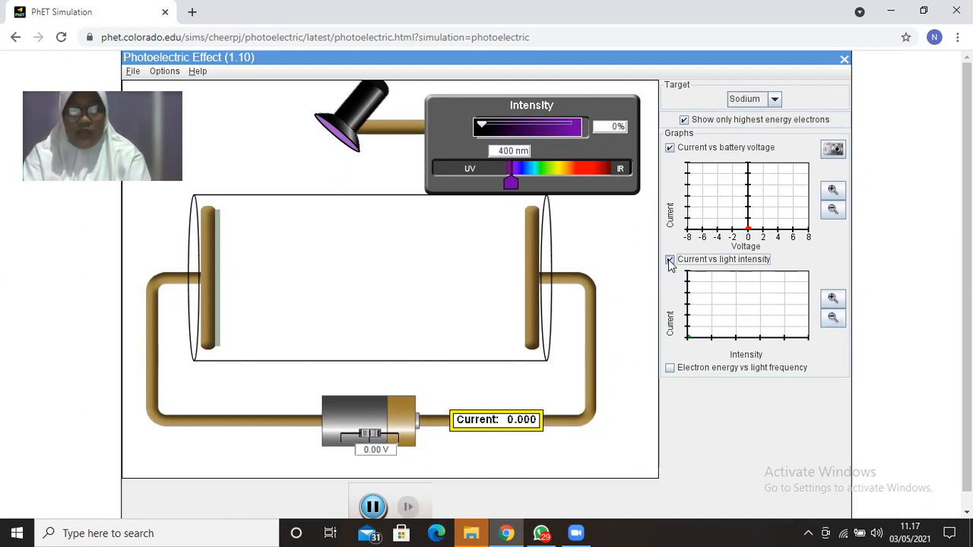
click(672, 369)
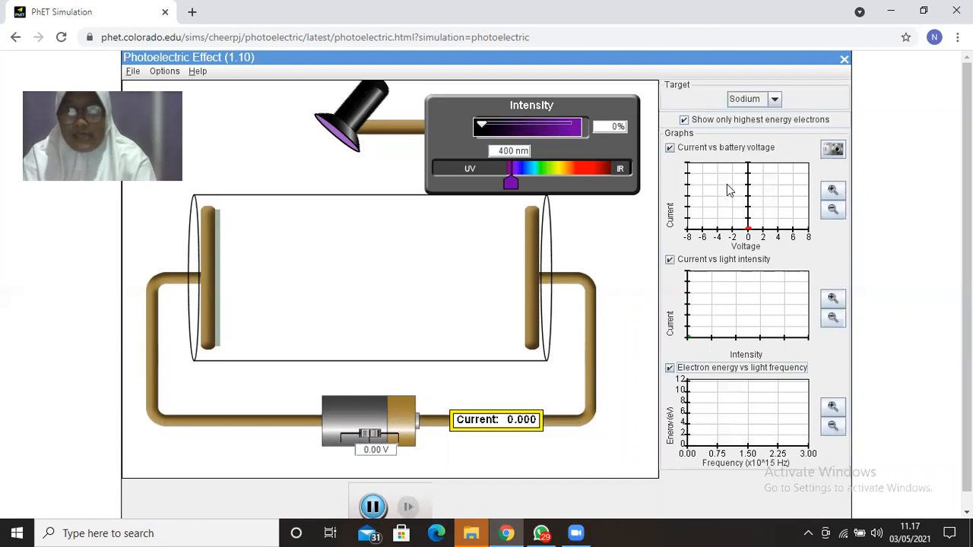
Review the available target materials and keep Sodium as the target
click(774, 99)
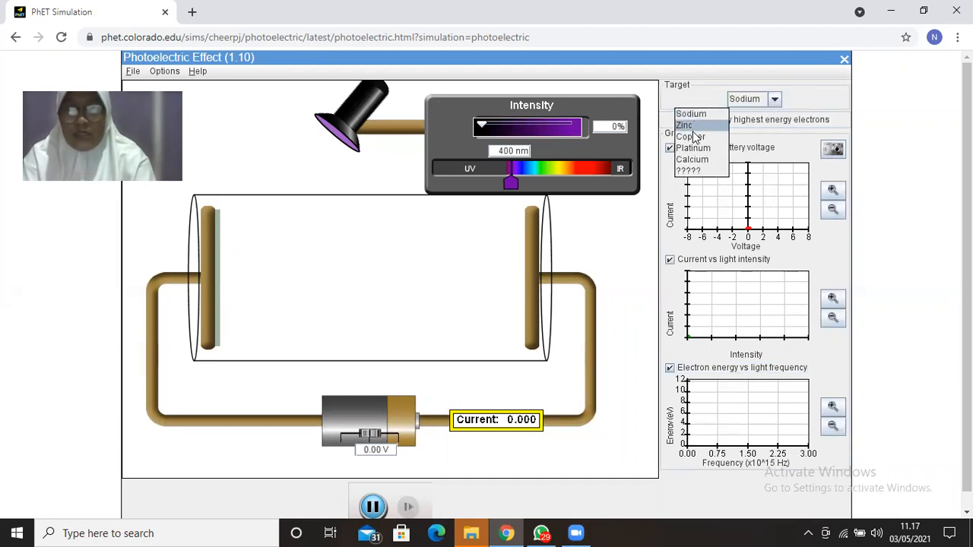
click(775, 99)
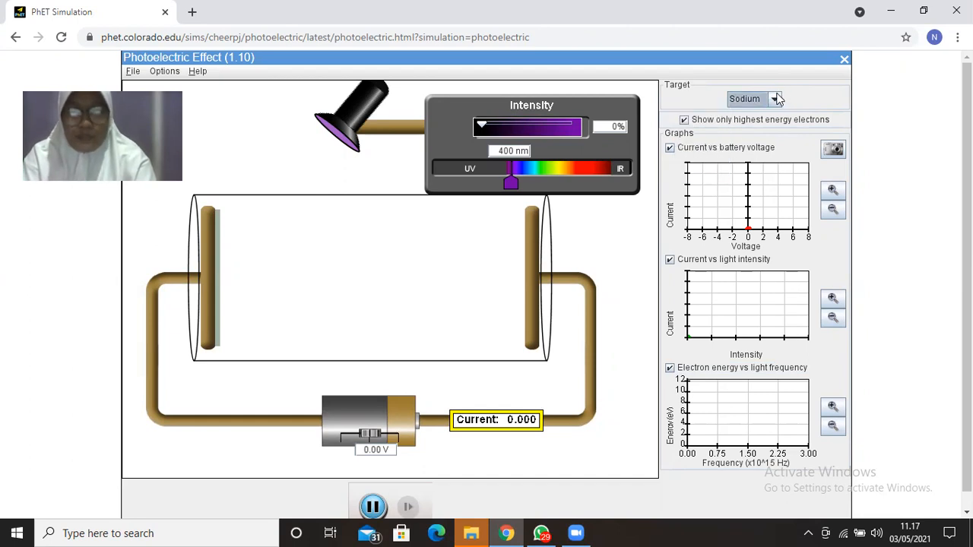
click(775, 100)
click(775, 99)
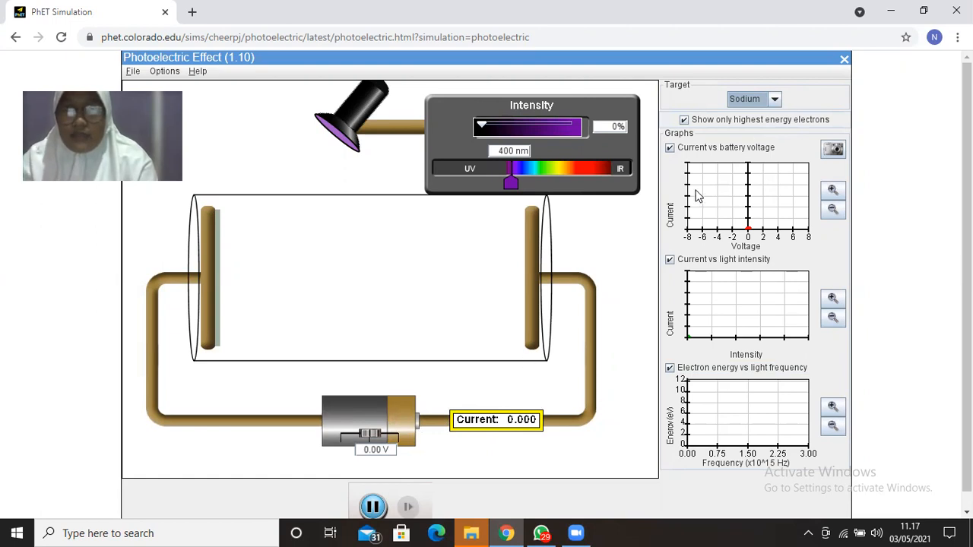
click(774, 99)
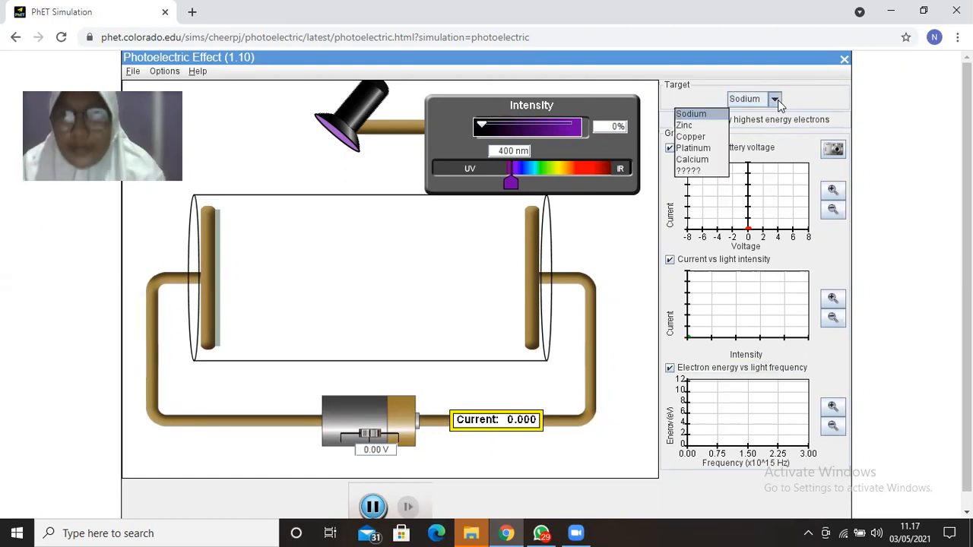
click(702, 113)
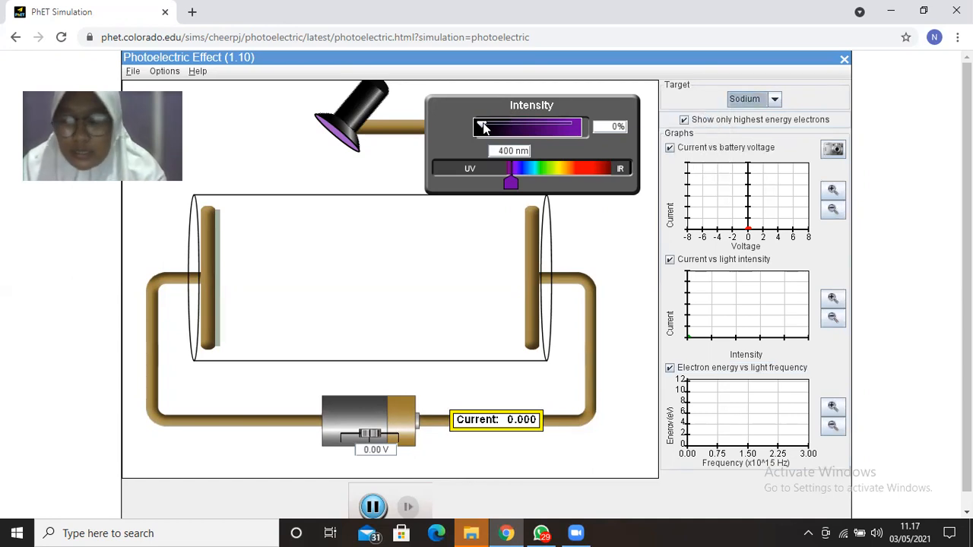
Raise the light intensity on the sodium target to 73%
mouse_move(485, 129)
mouse_down()
mouse_move(508, 128)
mouse_move(490, 128)
mouse_up()
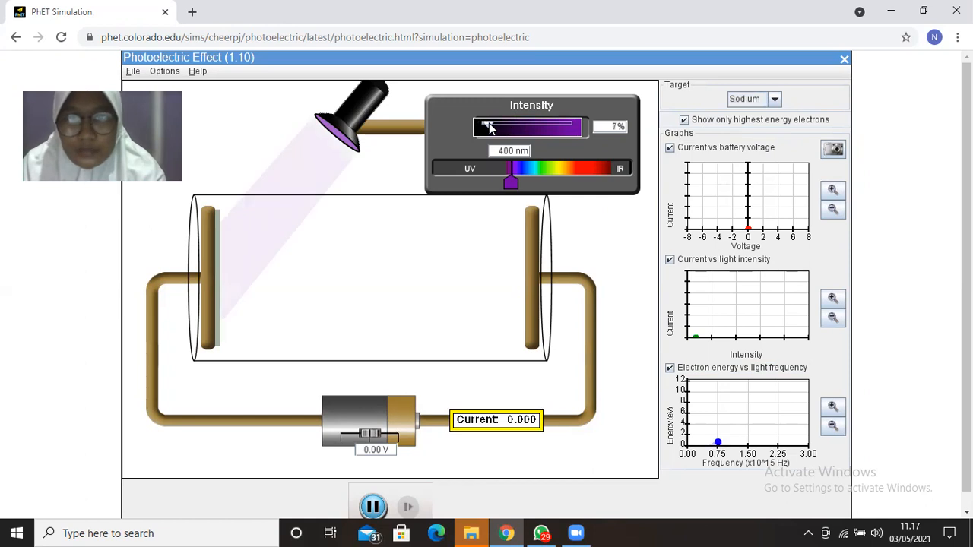
click(542, 131)
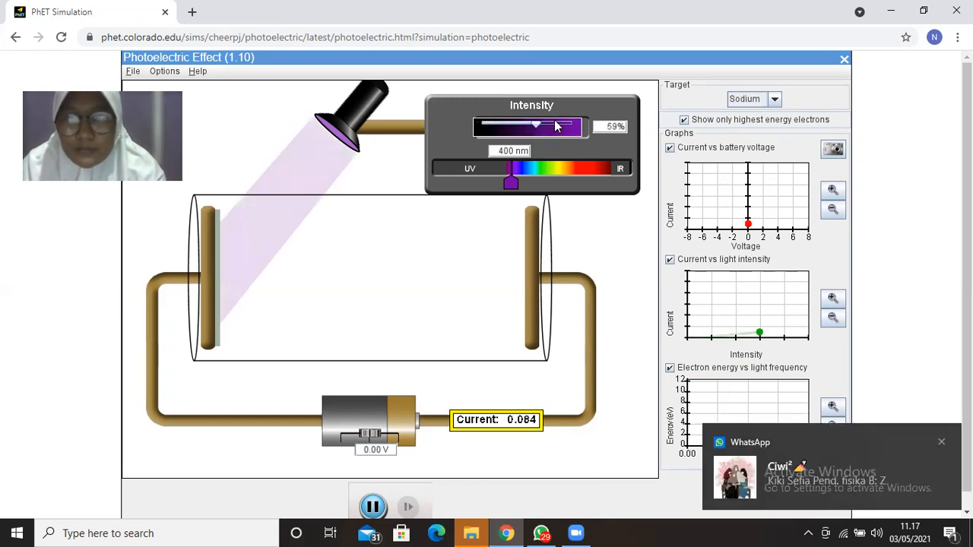
click(547, 127)
drag(546, 127, 550, 129)
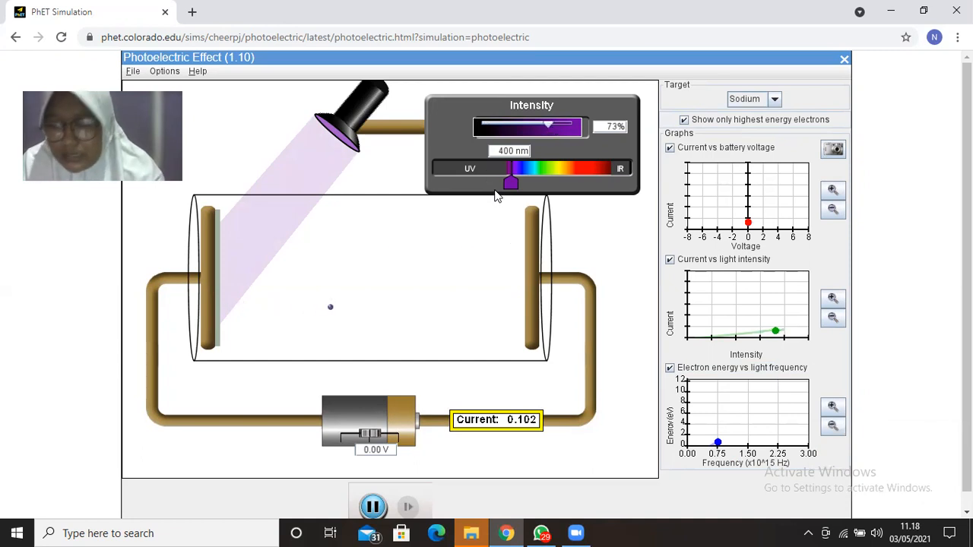
Shorten the light wavelength to 370 nm and set the battery voltage to 0.60 V
mouse_move(514, 189)
mouse_down()
mouse_move(571, 190)
mouse_move(504, 183)
mouse_move(510, 189)
mouse_up()
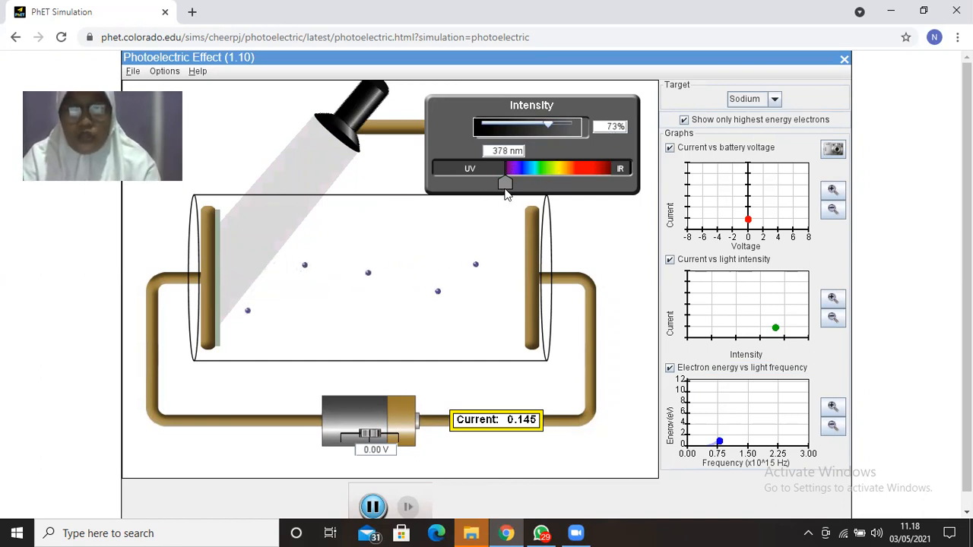
drag(507, 194, 502, 186)
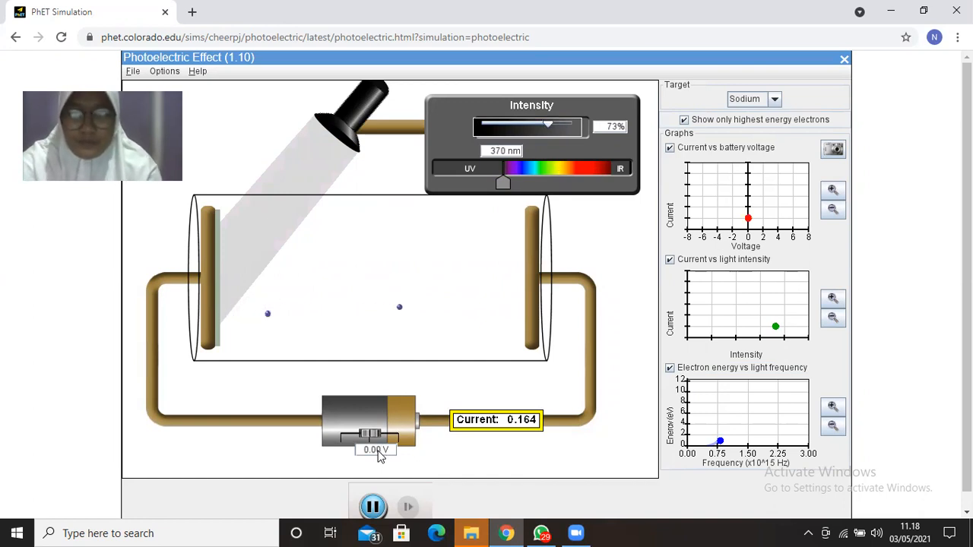
text(6)
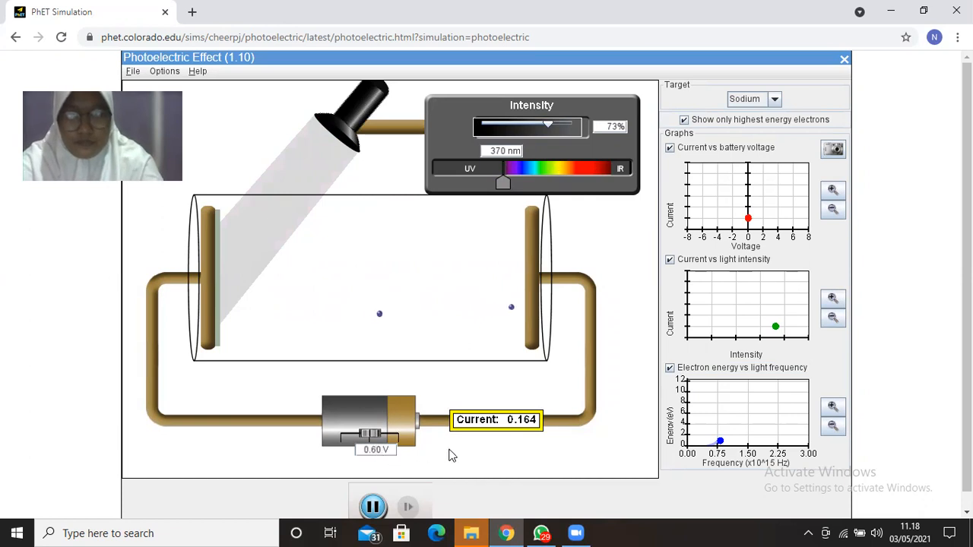
key(Return)
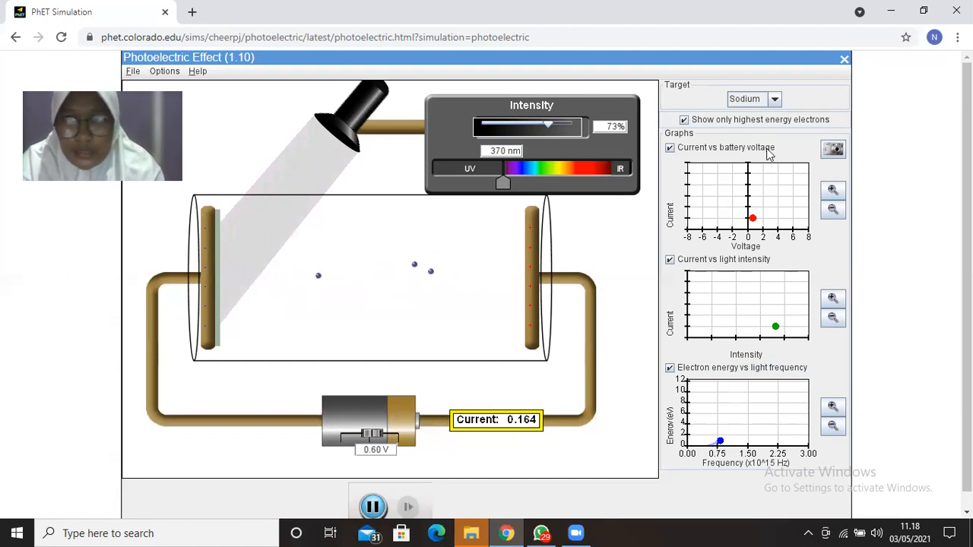
Test zinc and copper as the target under the same light, and return the target to sodium
click(775, 99)
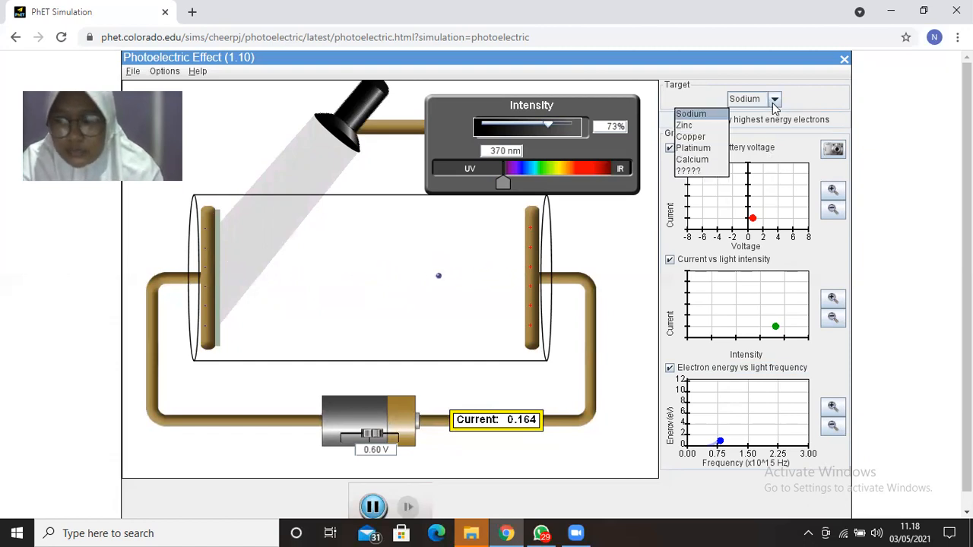
click(686, 125)
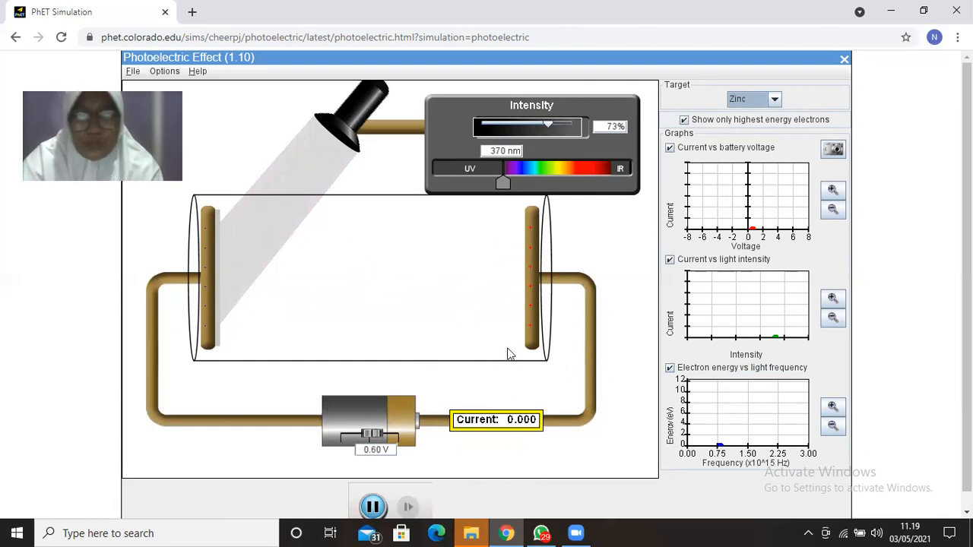
click(775, 99)
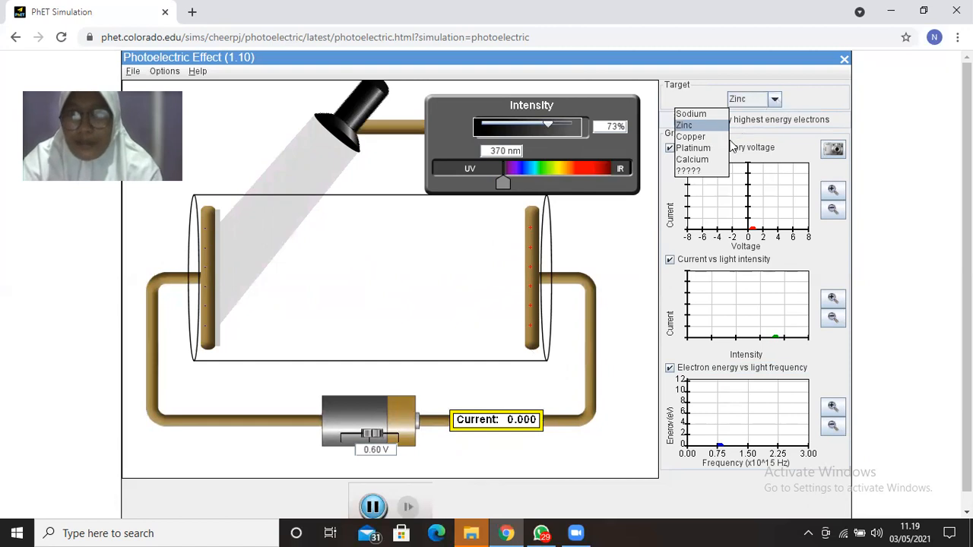
click(688, 137)
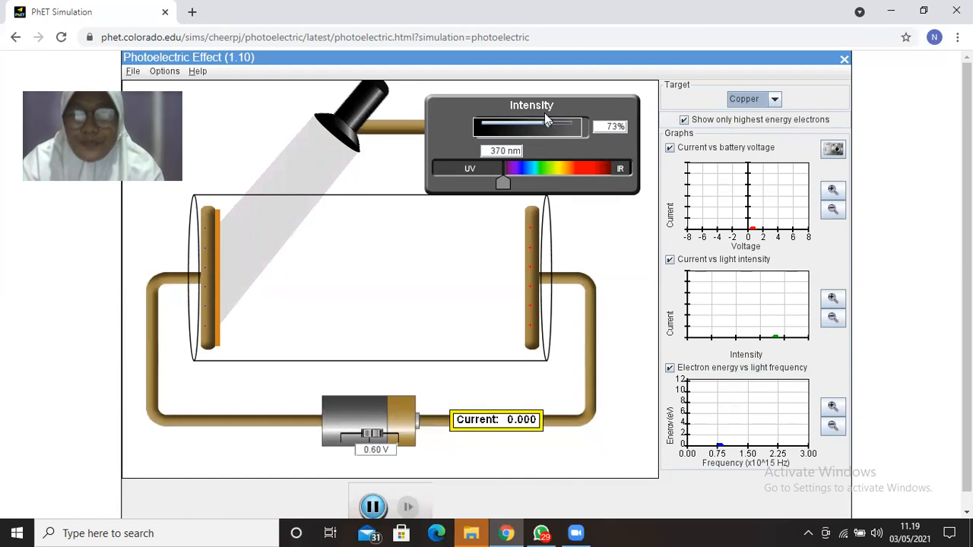
click(774, 99)
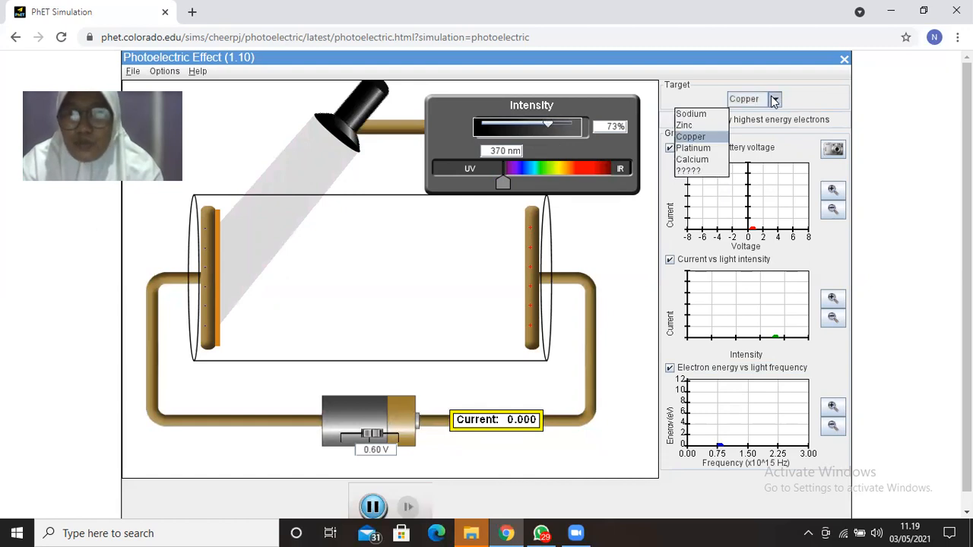
click(697, 114)
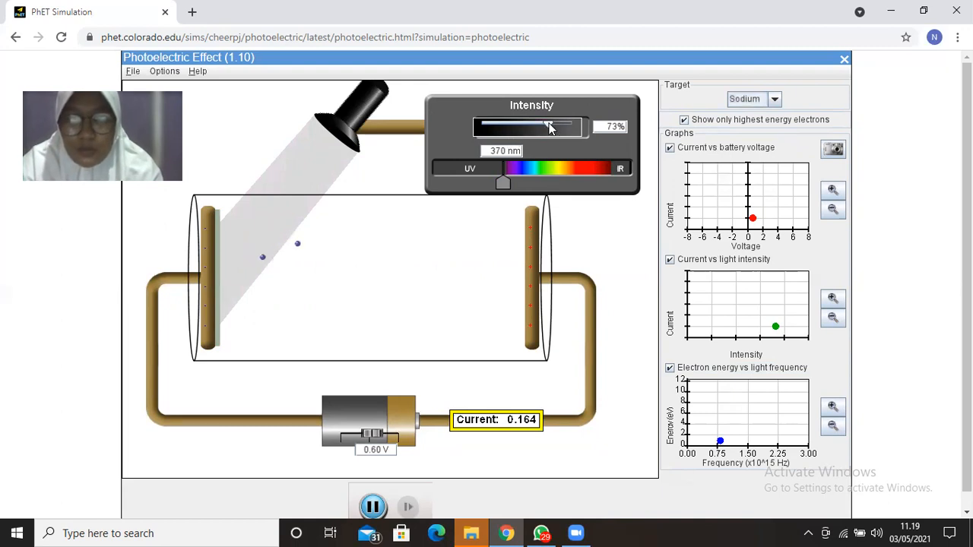
Reduce the light intensity to 25% and set the wavelength to 400 nm
drag(532, 128, 506, 127)
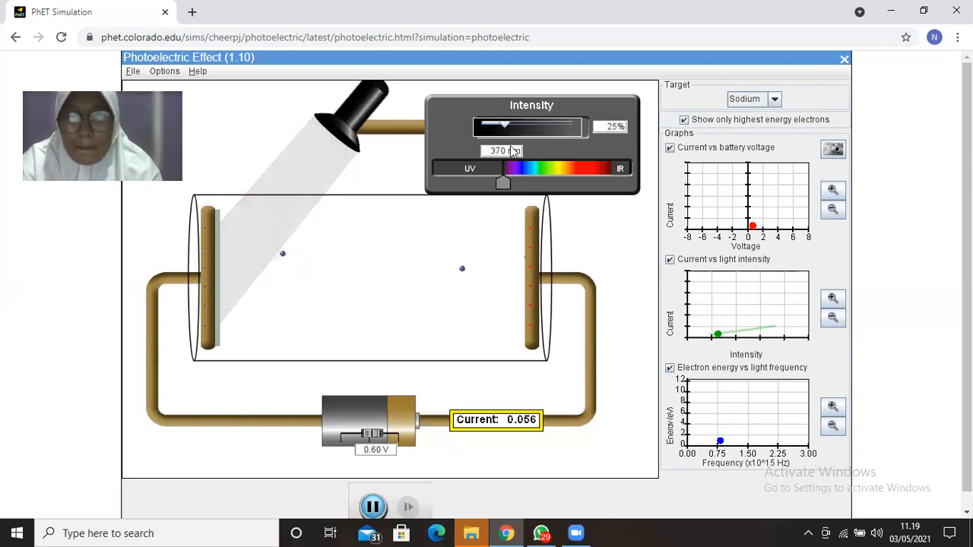
drag(503, 180, 509, 182)
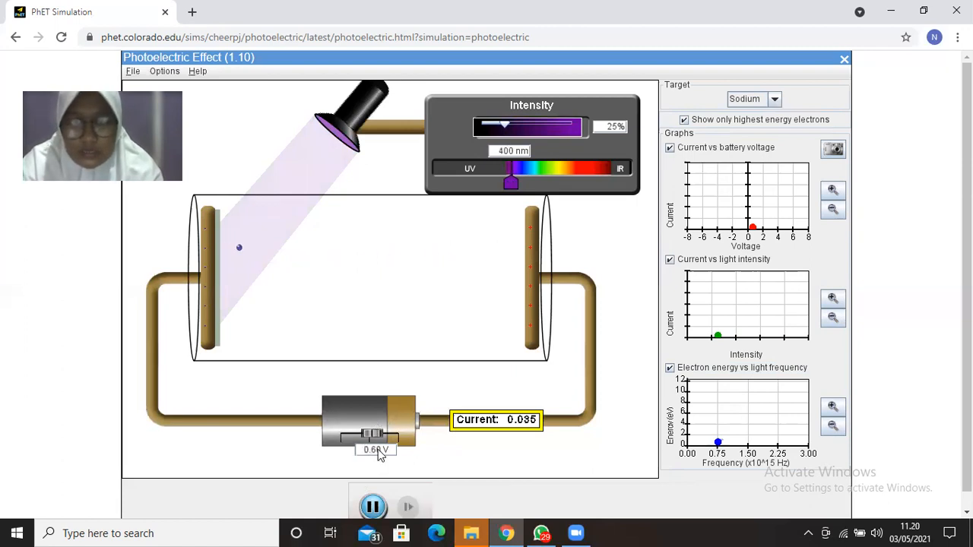
Try a battery voltage of 0.20 V, and raise it to 1.20 V
key(BackSpace)
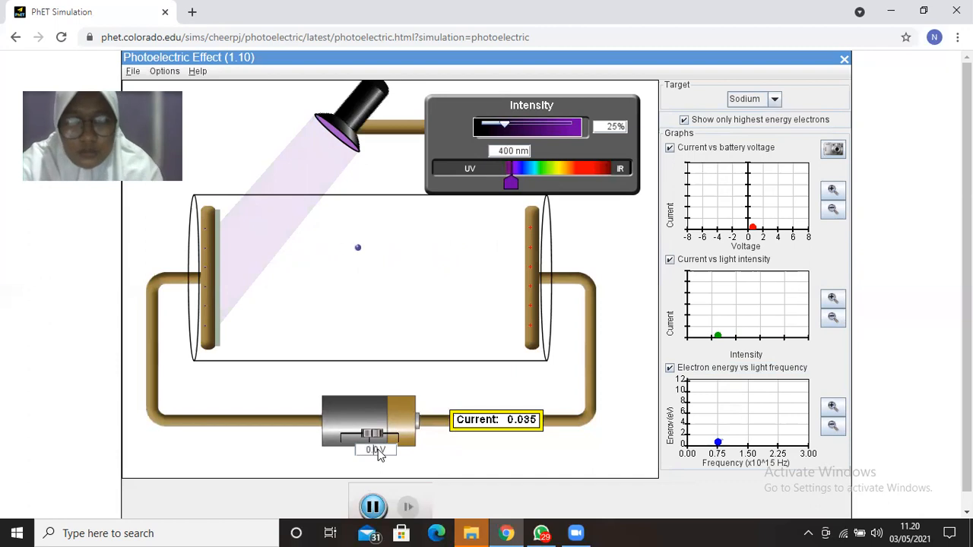
text(2)
key(Return)
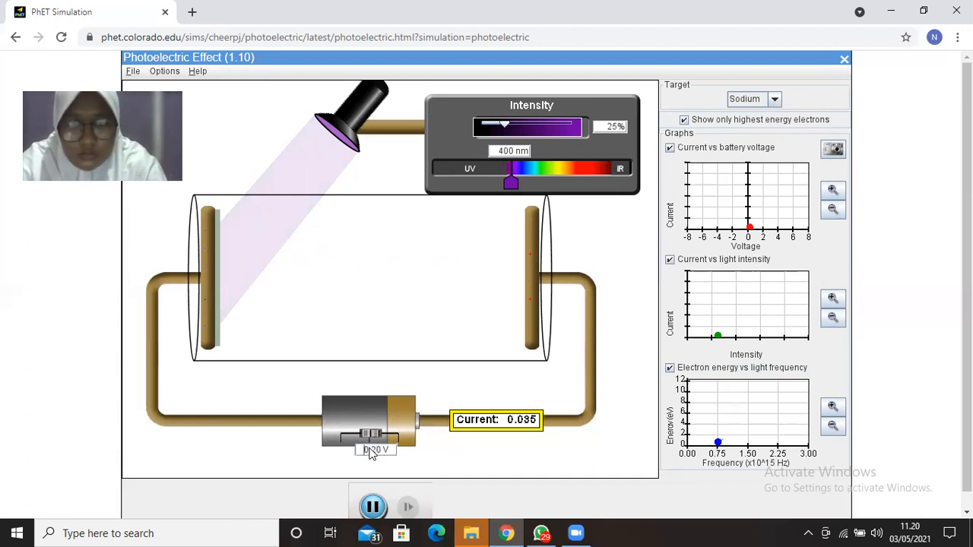
key(BackSpace)
text(1)
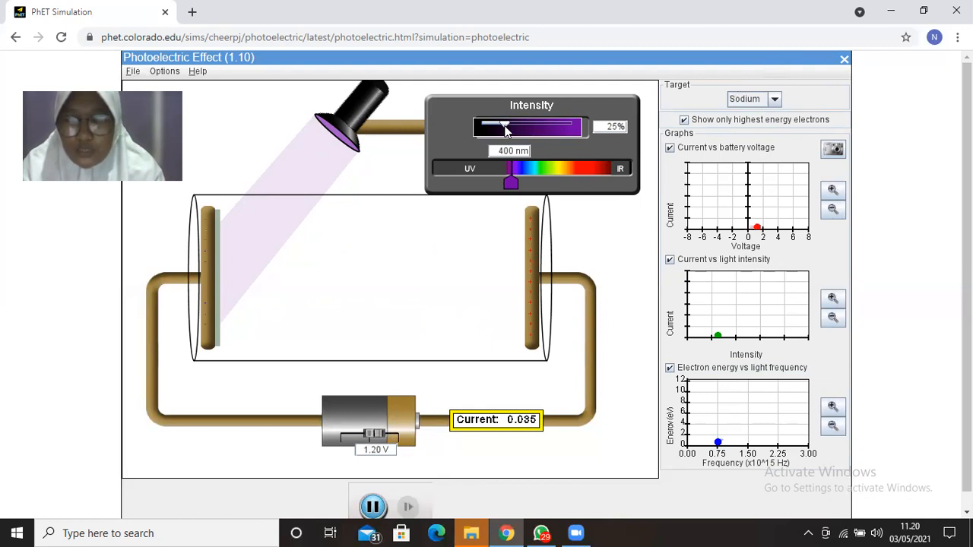
Vary the light intensity through 33% and 31%, and leave it at 38%
drag(507, 127, 513, 130)
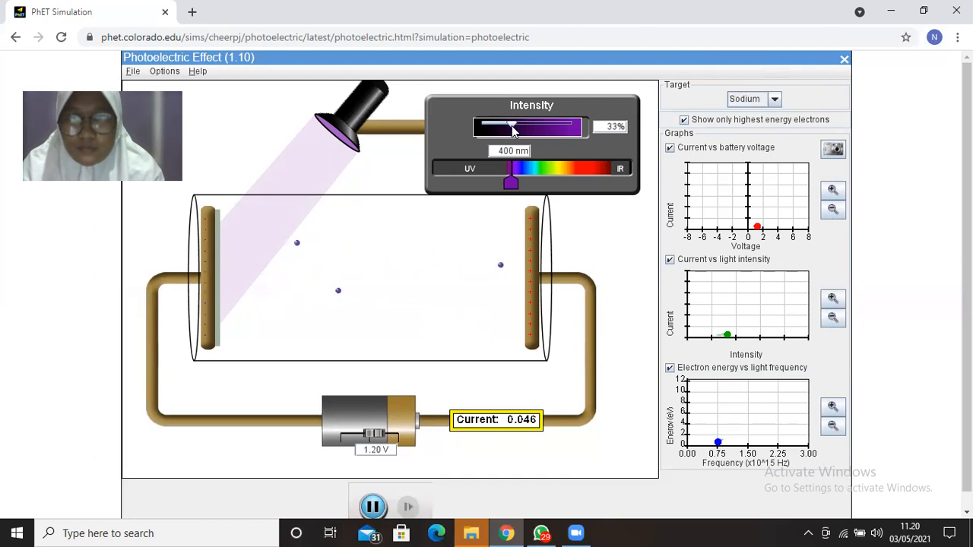
drag(512, 126, 508, 126)
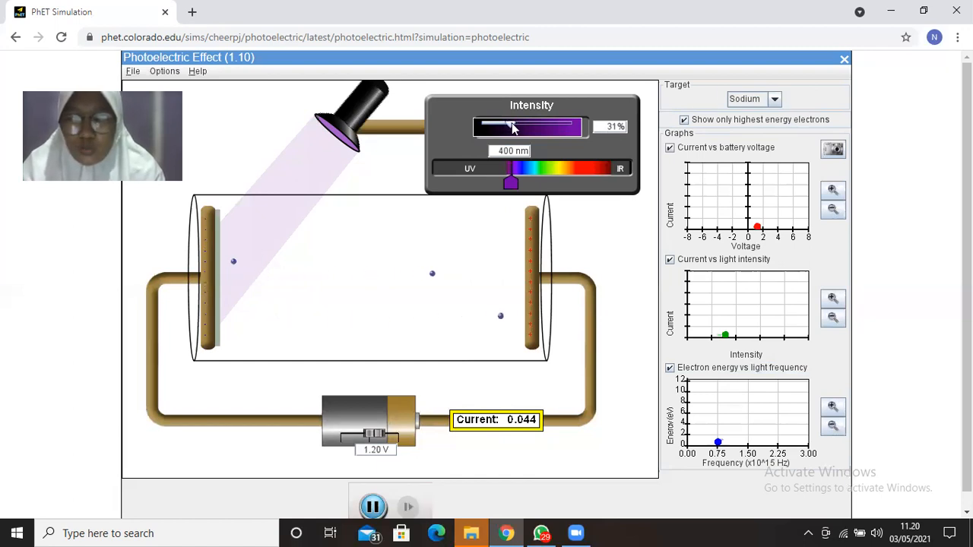
drag(513, 128, 518, 129)
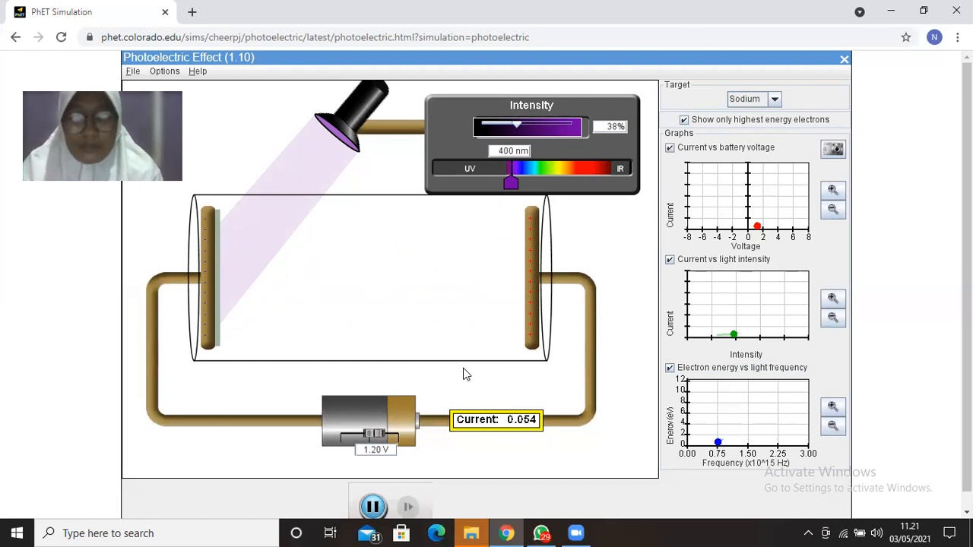
Change the target to platinum and shorten the light wavelength into the ultraviolet, to 116 nm
click(776, 101)
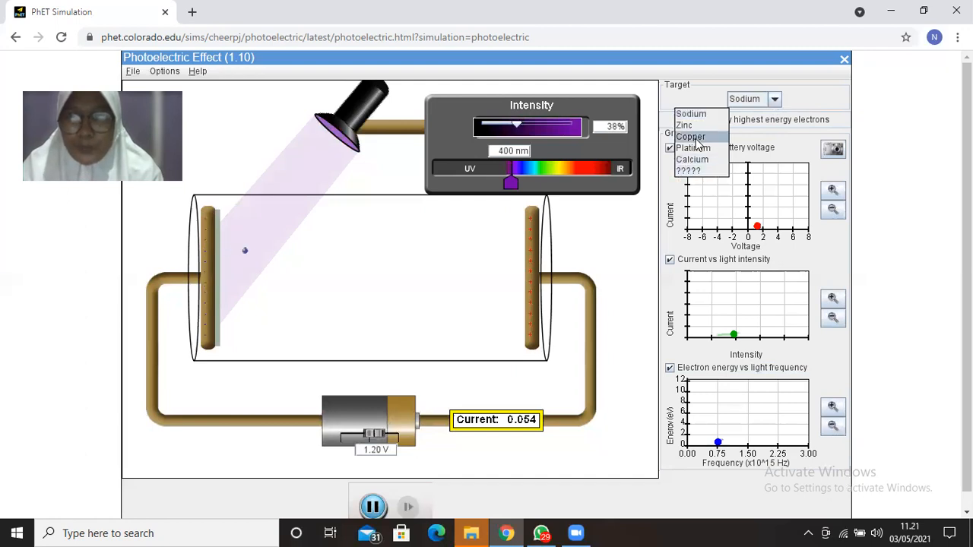
click(699, 149)
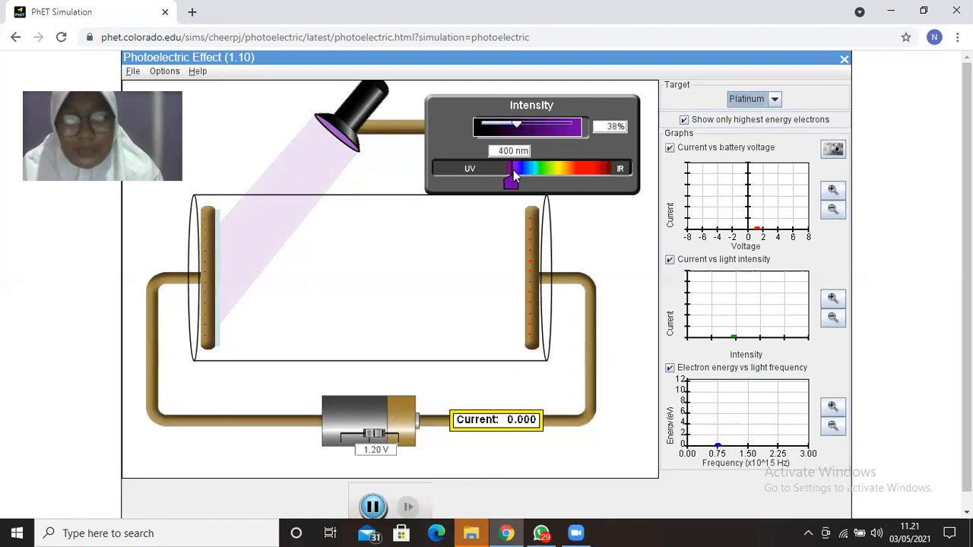
drag(513, 183, 437, 191)
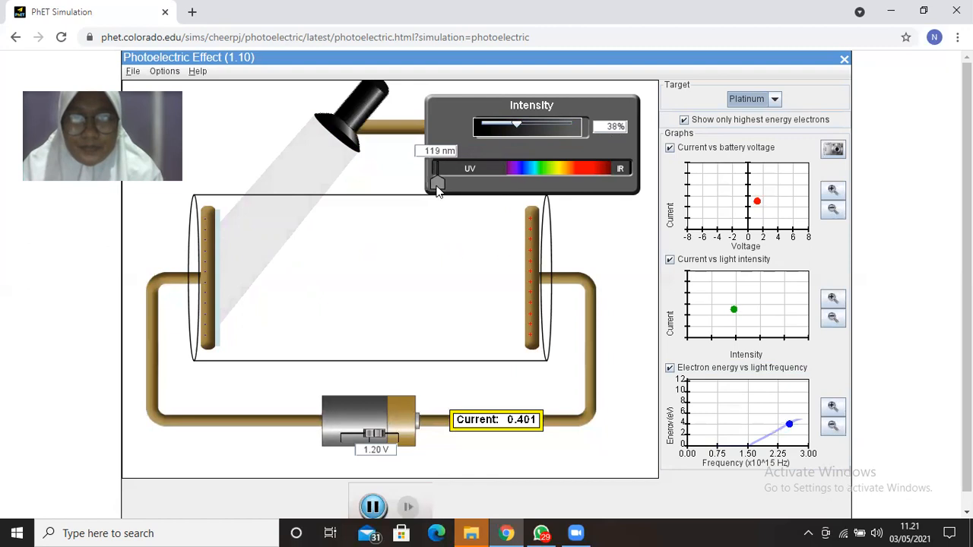
drag(437, 188, 438, 188)
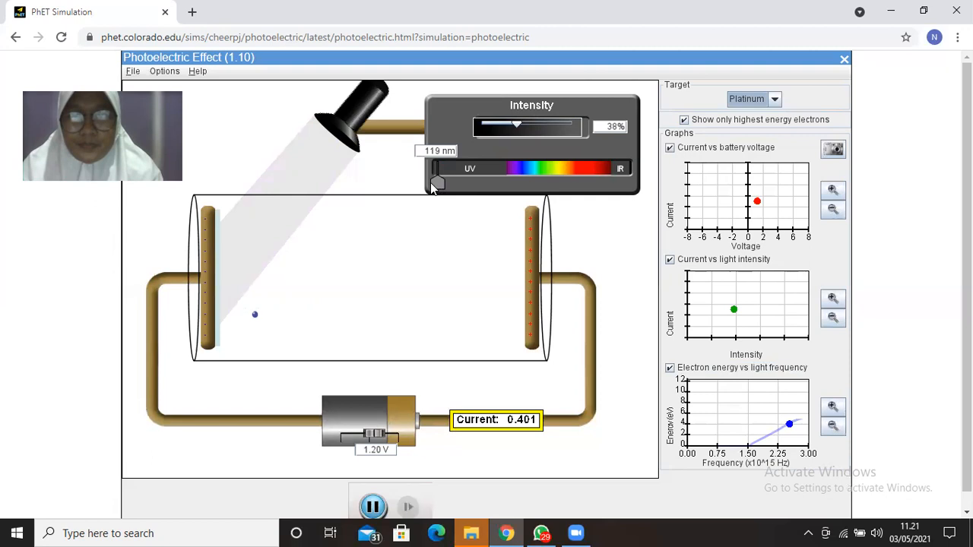
drag(434, 183, 434, 183)
drag(438, 186, 436, 186)
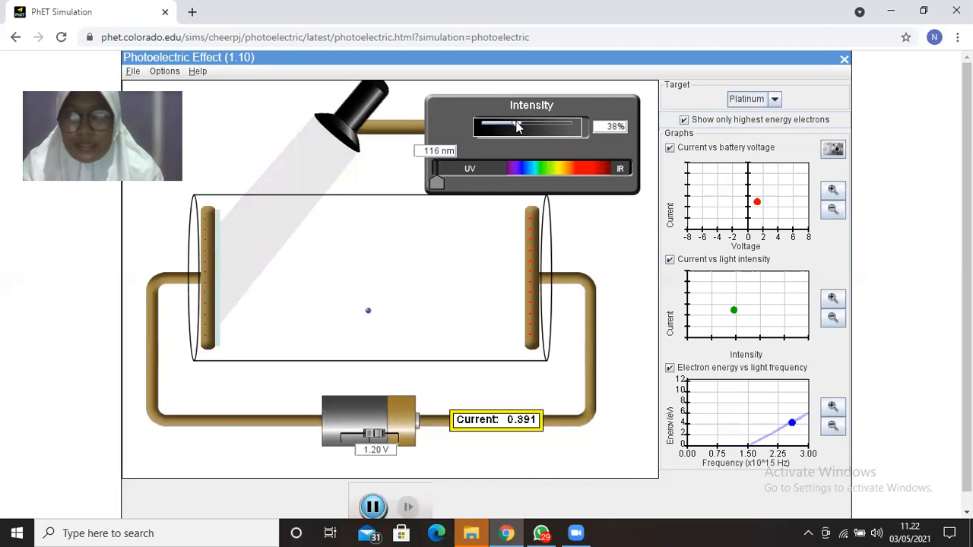
Raise the light intensity to 45% and set the battery voltage to 2.60 V
drag(513, 128, 524, 127)
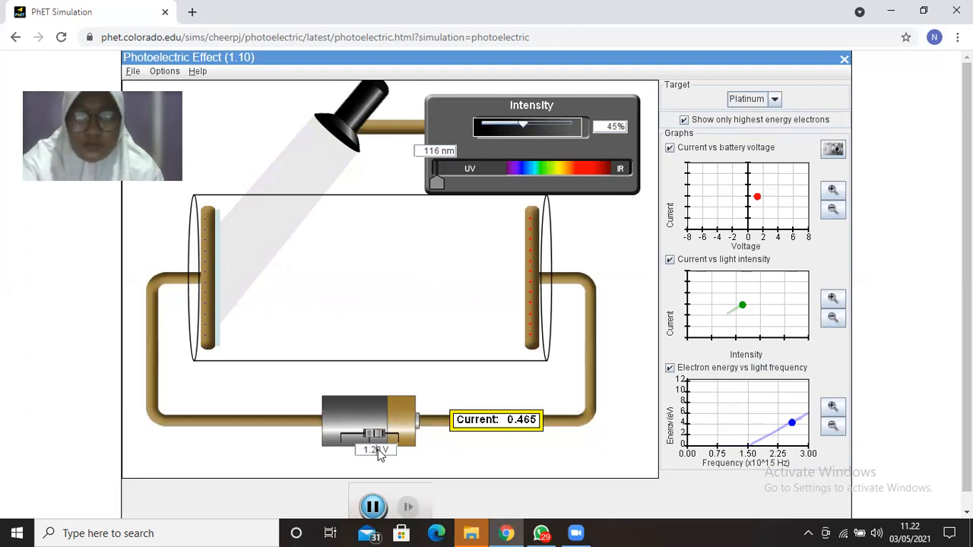
key(BackSpace)
text(6)
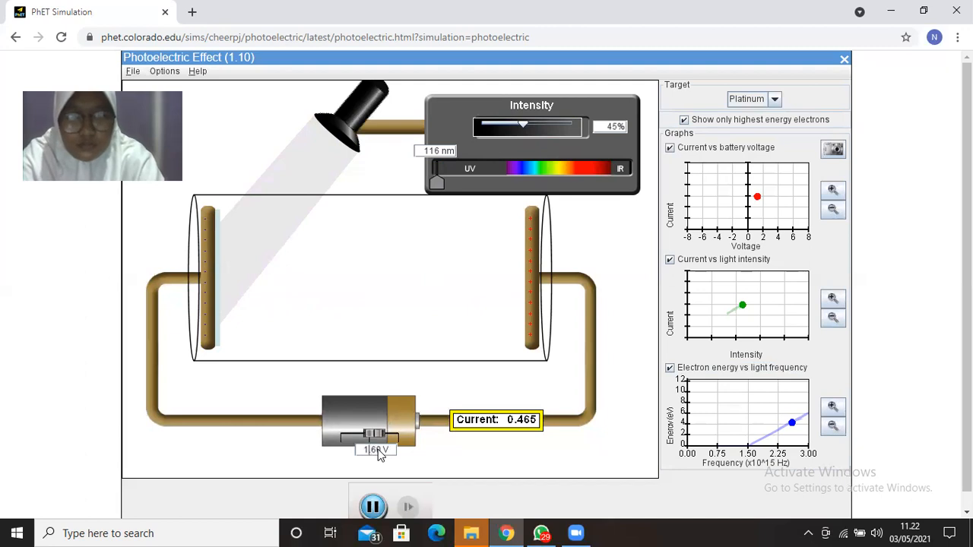
key(BackSpace)
text(2)
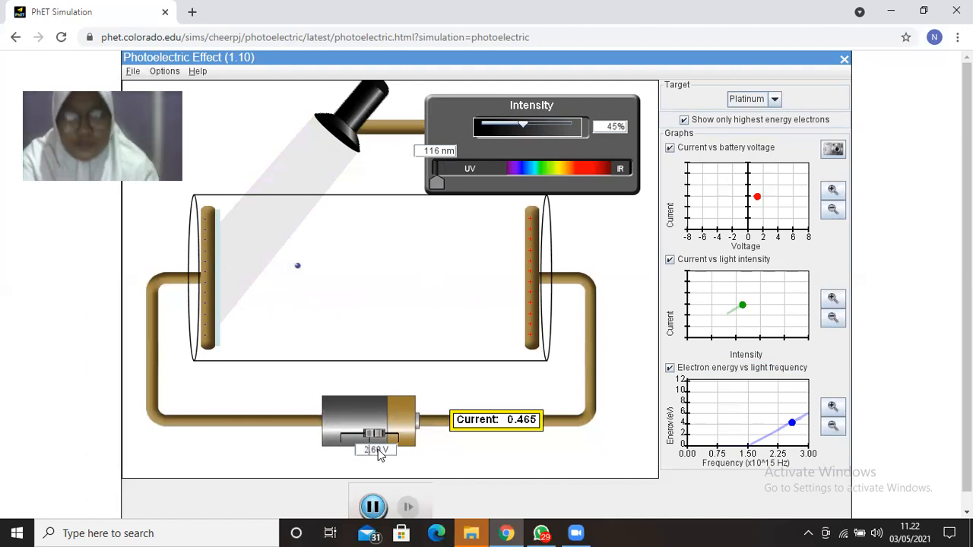
key(Return)
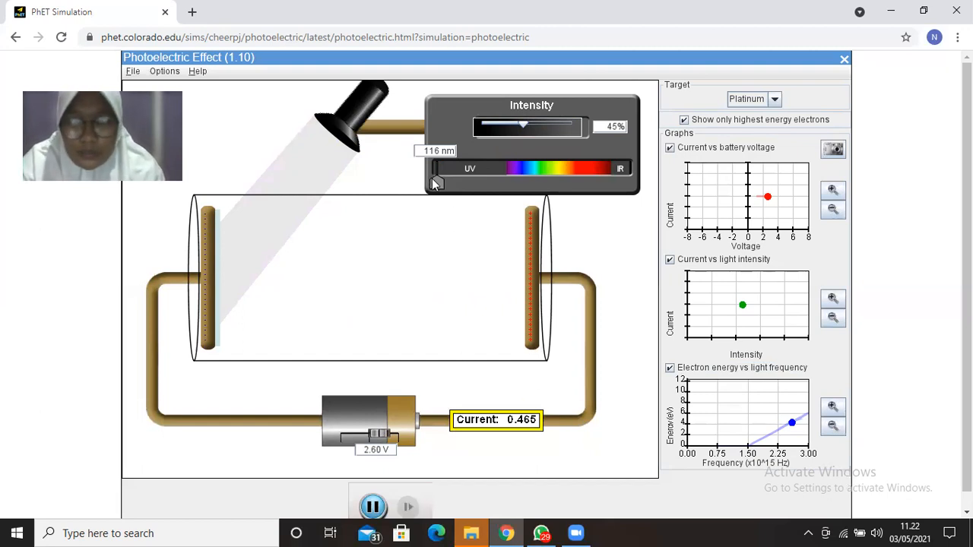
Vary the ultraviolet wavelength through 144 nm and 138 nm, and leave it at 160 nm
drag(434, 183, 443, 185)
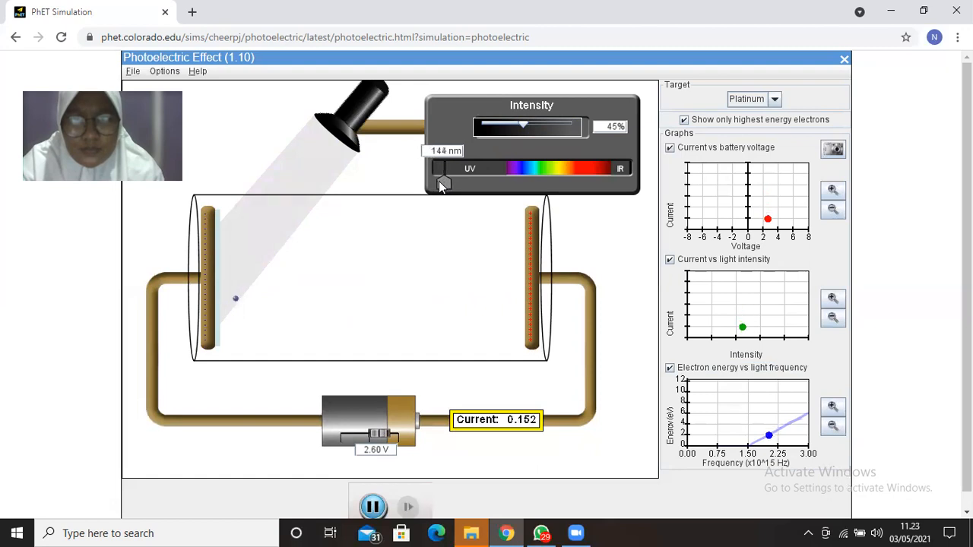
drag(440, 182, 442, 171)
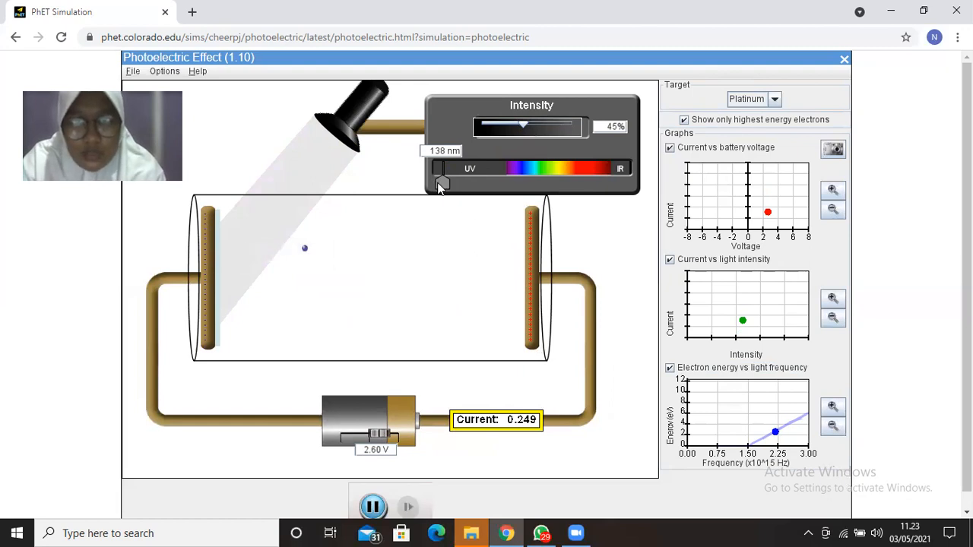
mouse_move(443, 188)
mouse_down()
mouse_move(456, 184)
mouse_move(445, 183)
mouse_up()
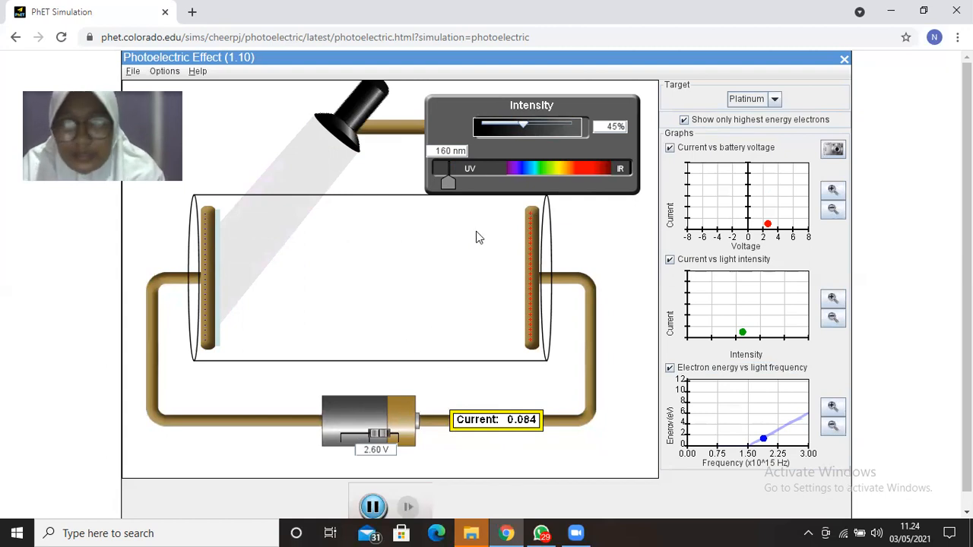
Lower the light intensity to 20% at 160 nm and change the target material to copper
drag(523, 124, 500, 129)
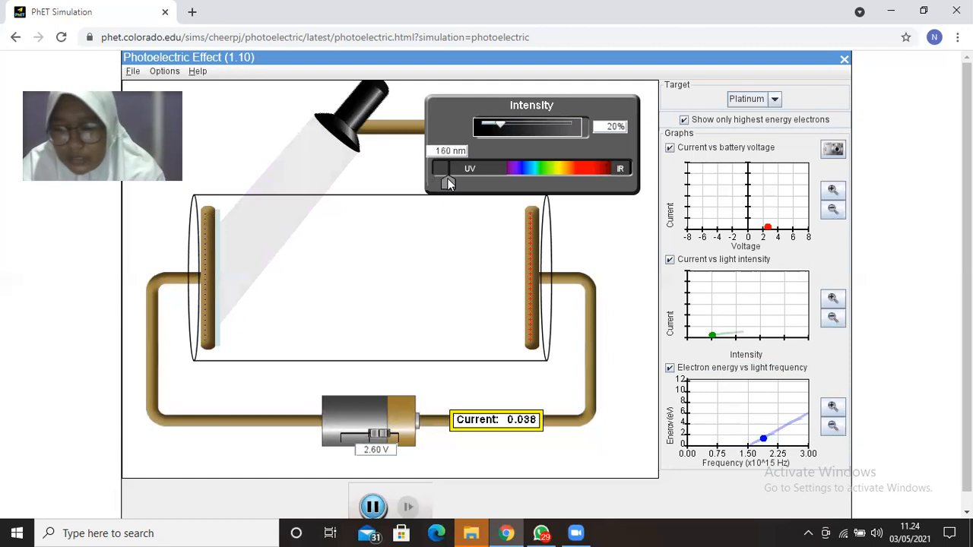
drag(475, 184, 447, 182)
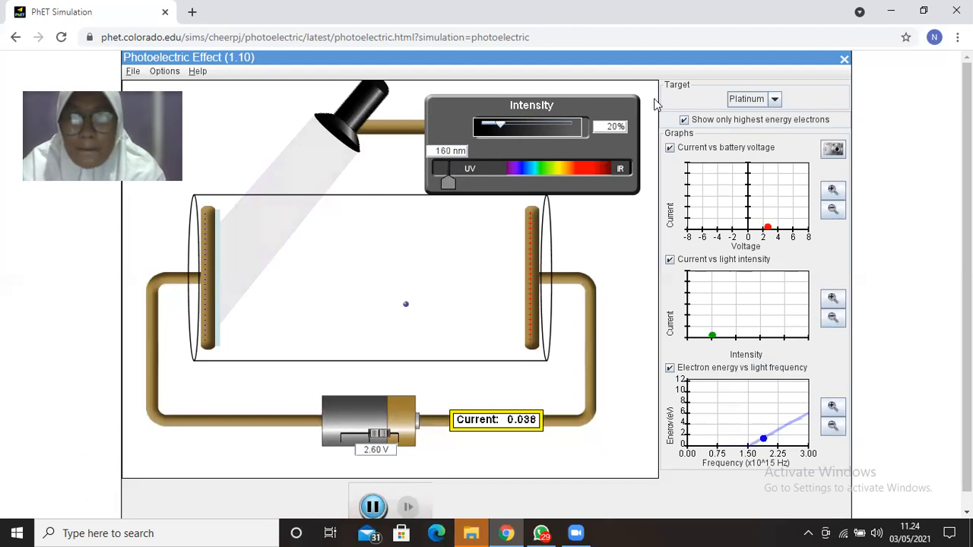
click(775, 99)
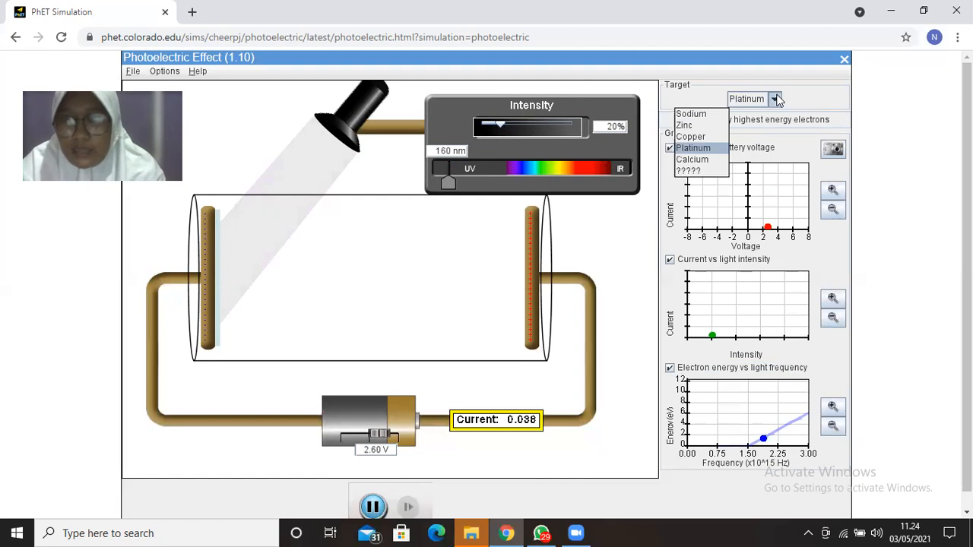
click(704, 139)
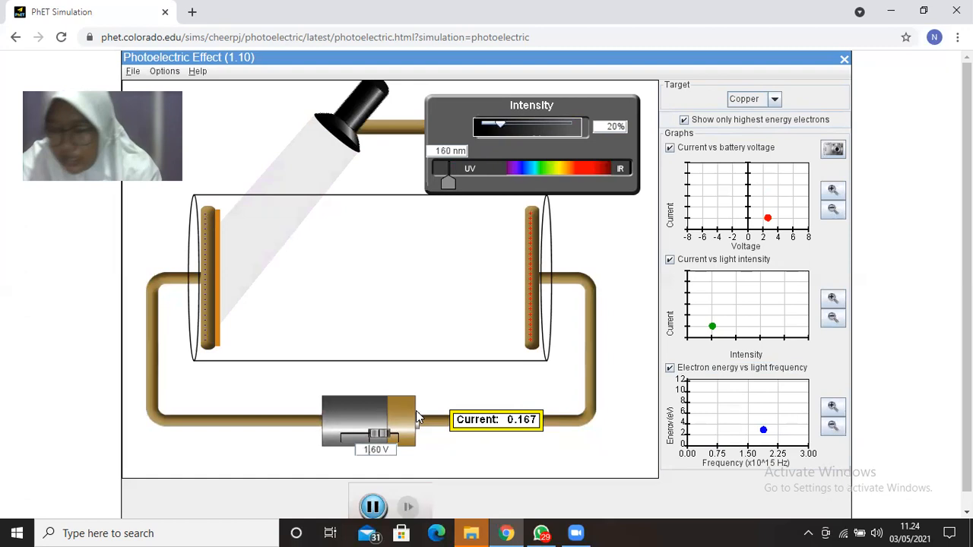
Set the battery voltage to 1.00 V for the copper target
key(Delete)
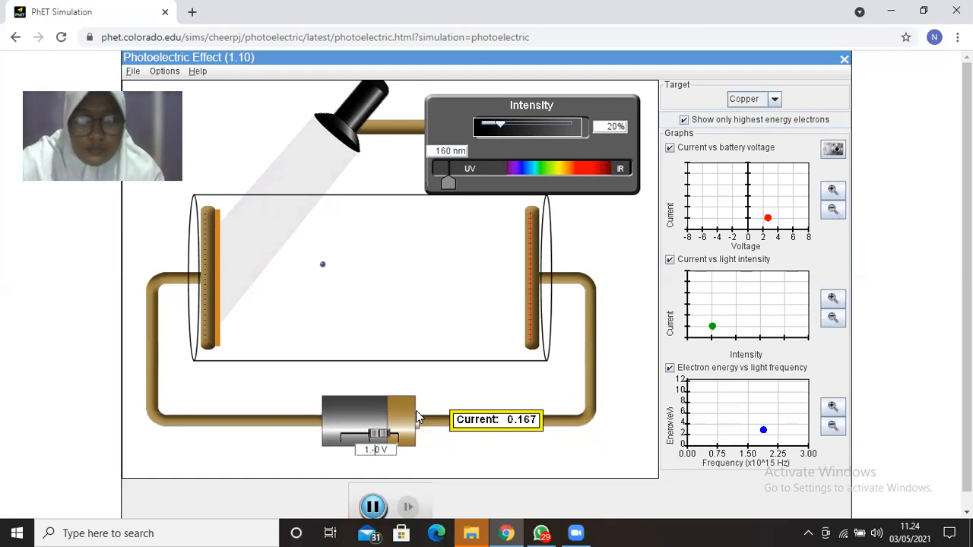
key(Return)
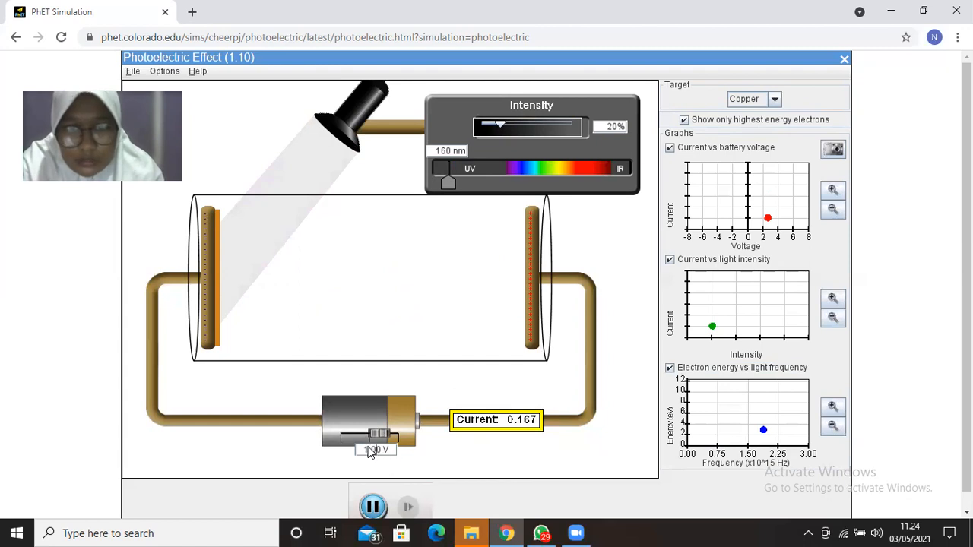
key(Return)
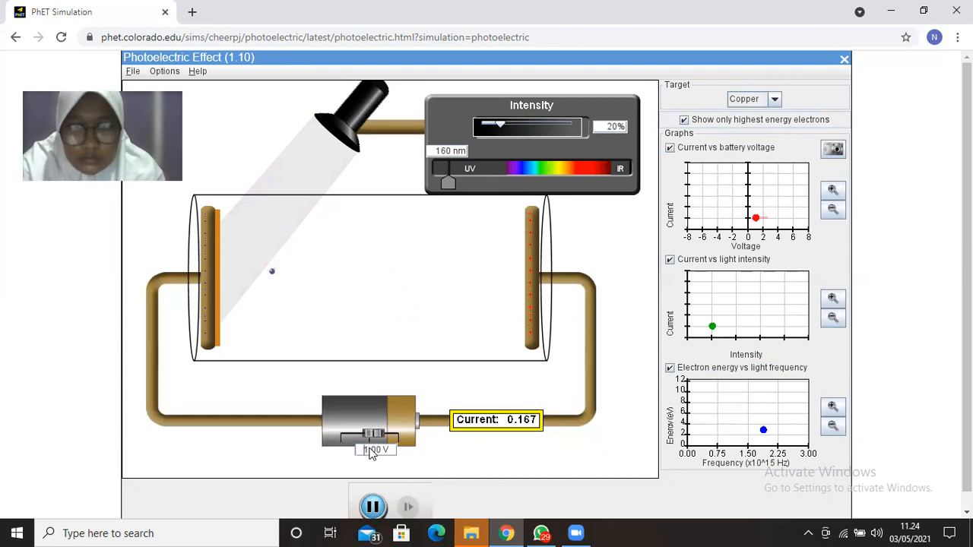
Enter a reverse battery voltage of -3.80 V for the copper target
text(-3)
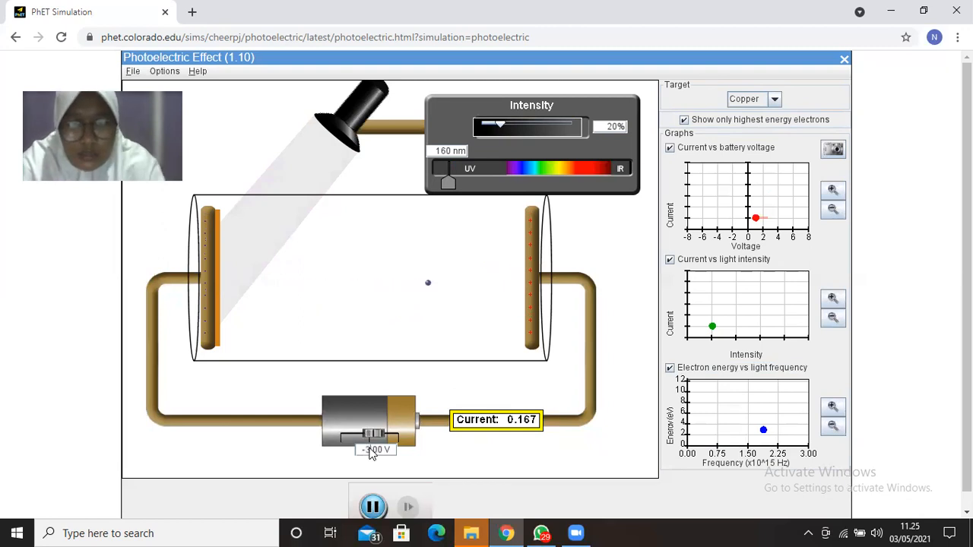
key(BackSpace)
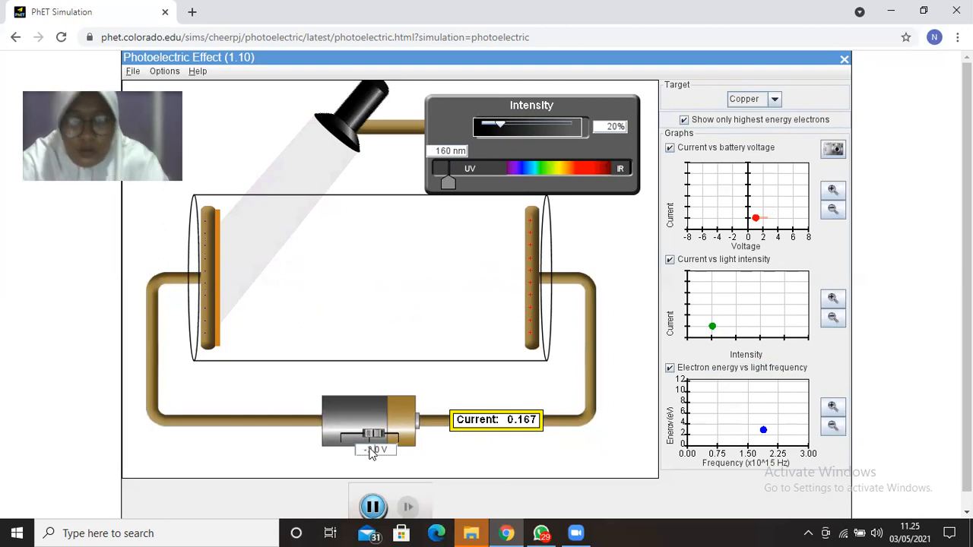
text(8)
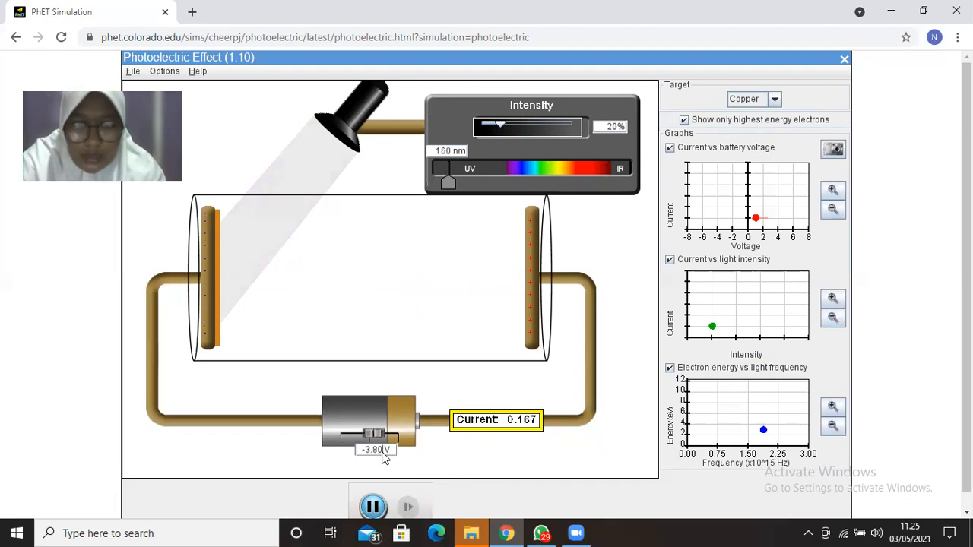
key(Return)
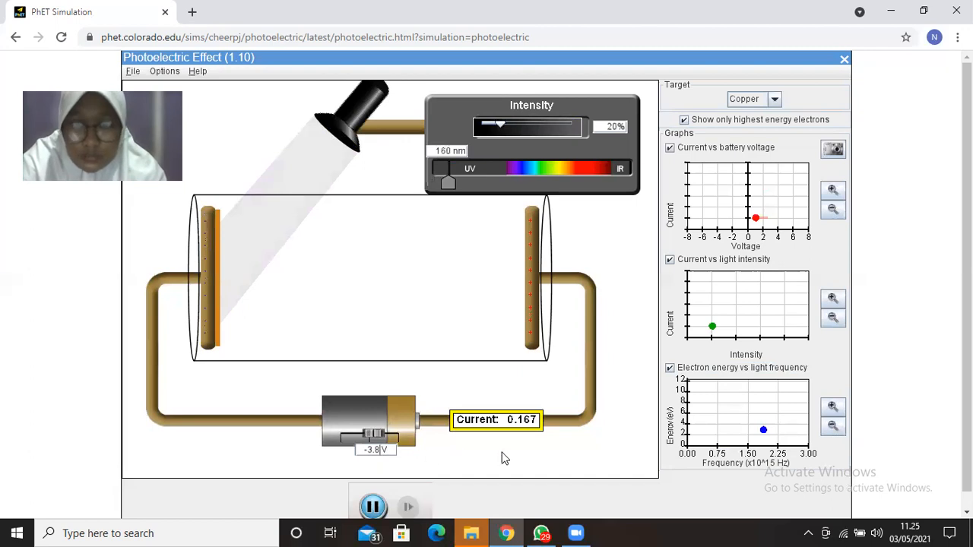